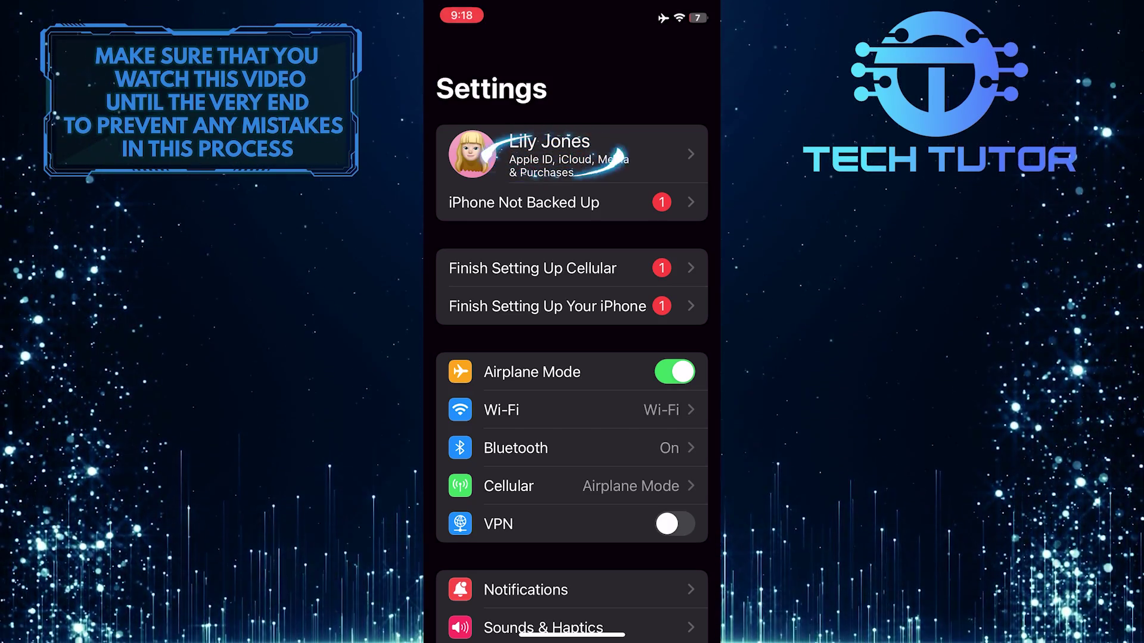
Step: Go to the Apple ID account page and its Sign-In & Security settings
{"action": "left_click", "coordinate": [550, 155]}
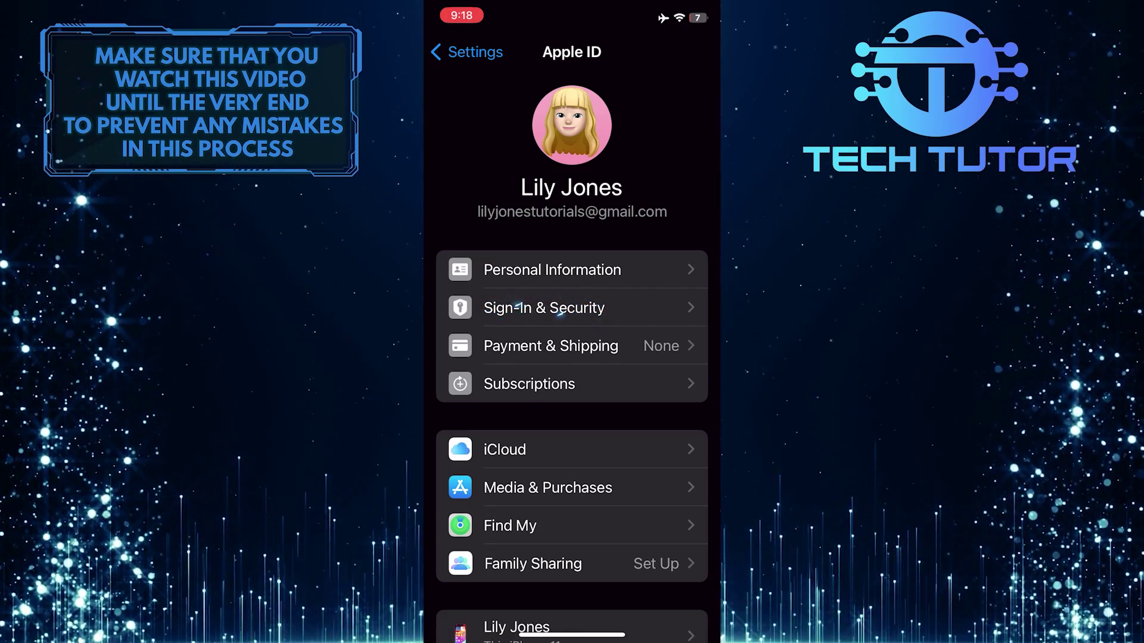
{"action": "left_click", "coordinate": [572, 308]}
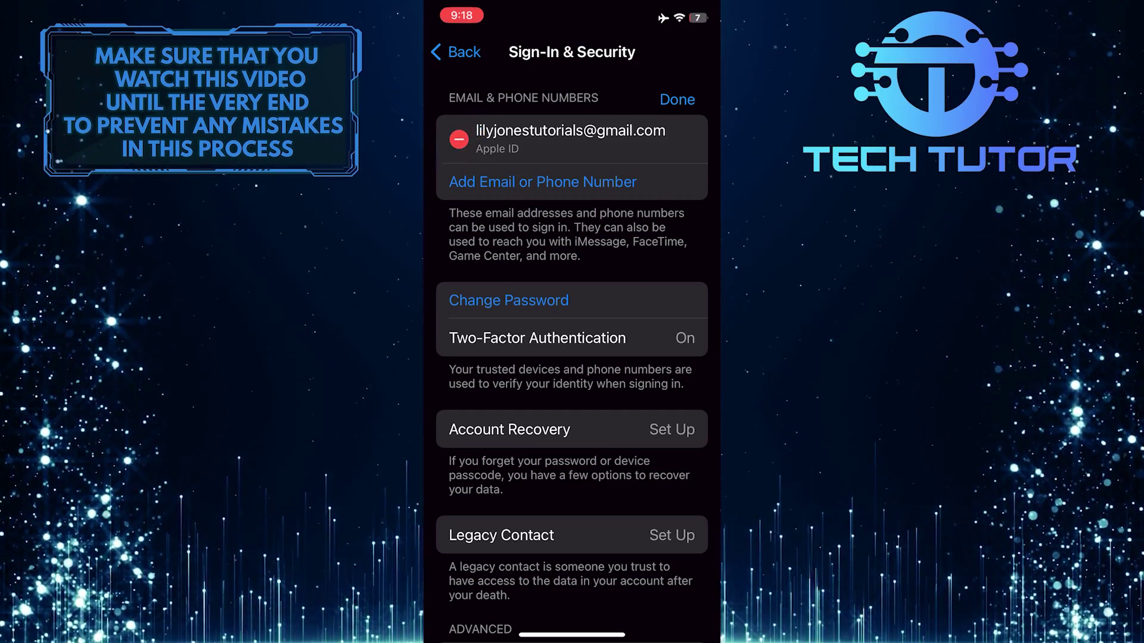
Step: Attempt to delete the current Apple ID email from Email & Phone Numbers
{"action": "left_click", "coordinate": [458, 138]}
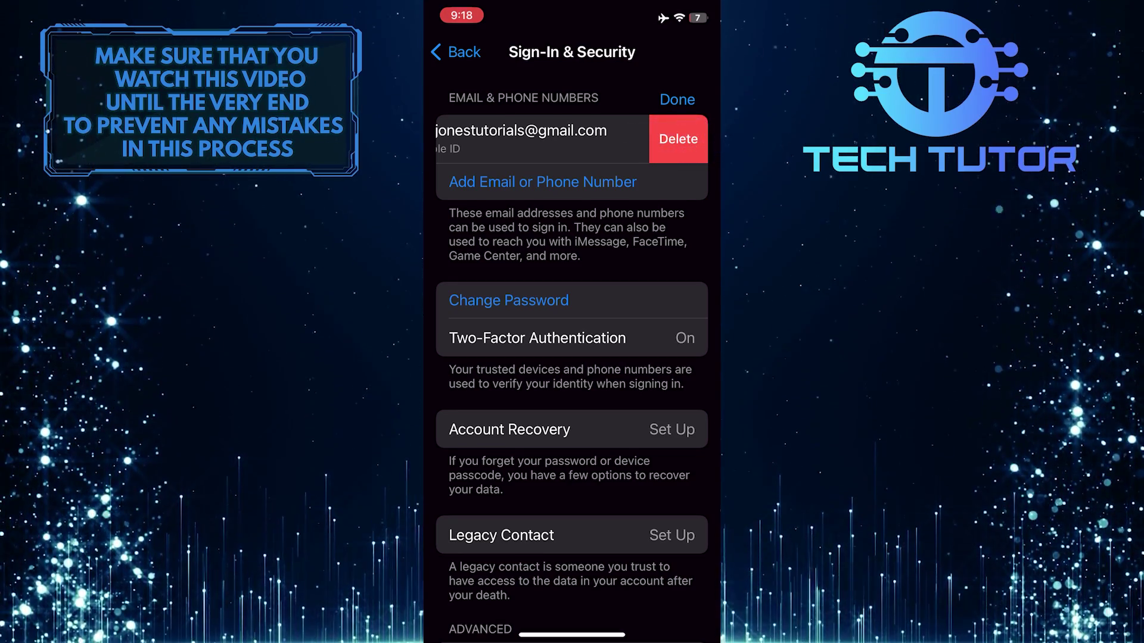
{"action": "left_click", "coordinate": [678, 139]}
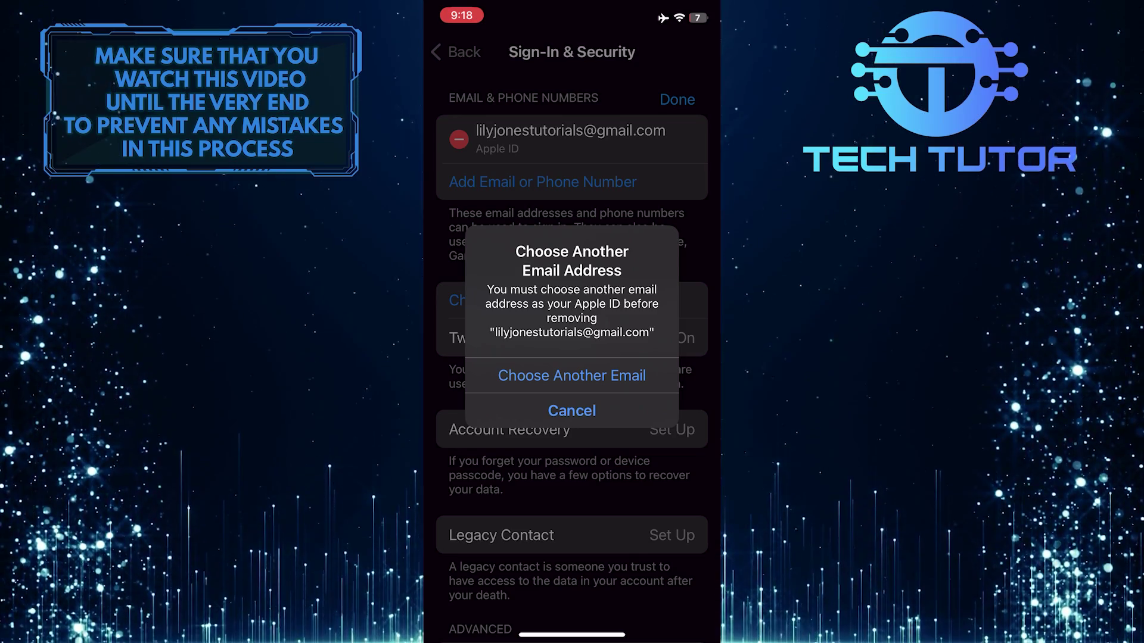